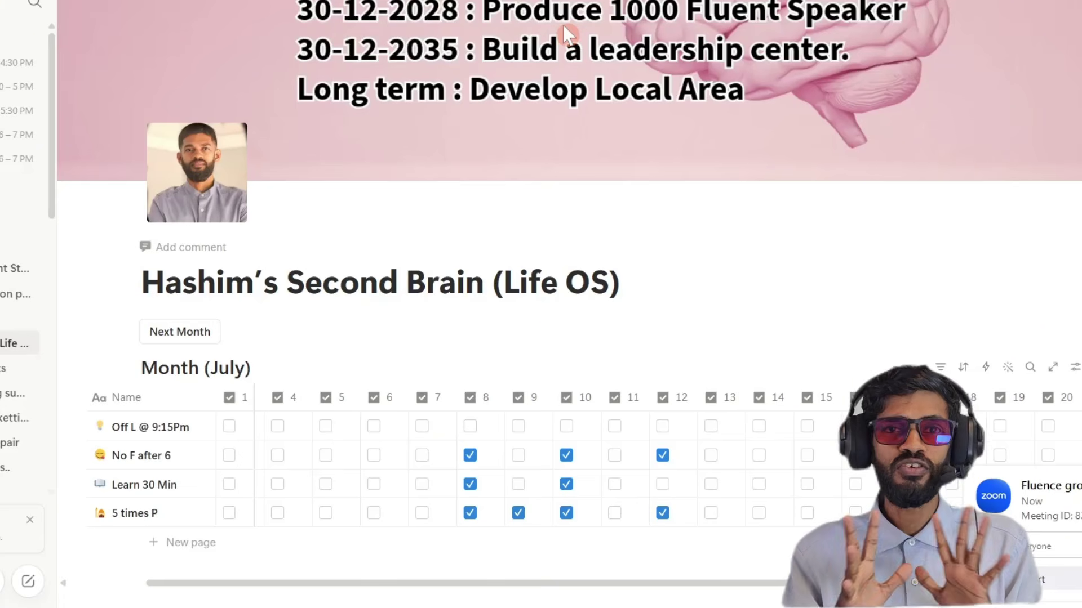
# Collapse the Tasks, Projects, Area and Resources sections on the Second Brain page
pyautogui.scroll(-5, 501, 146)
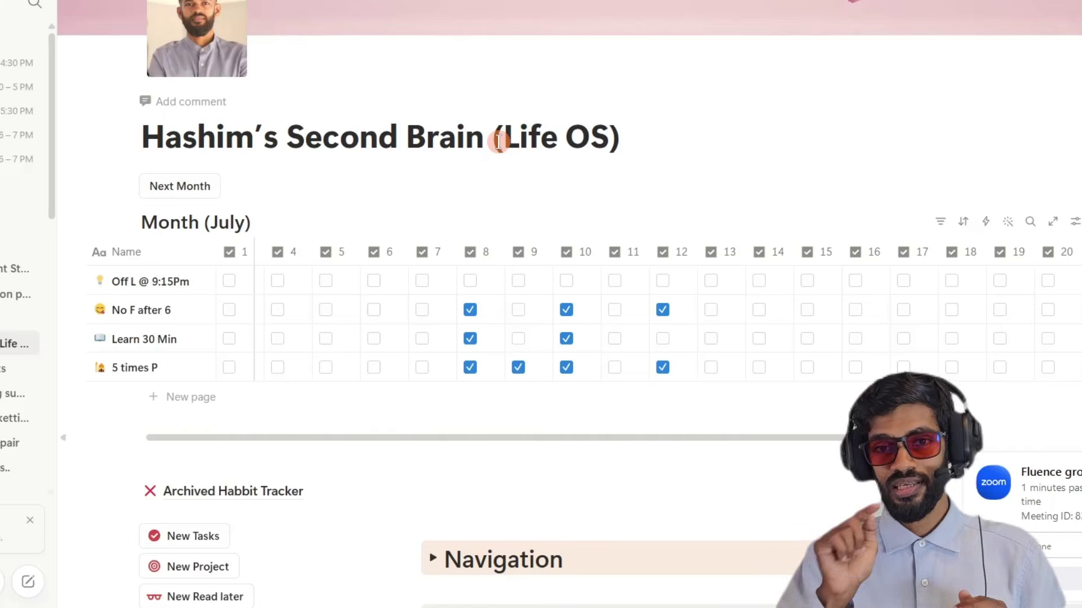
pyautogui.scroll(-1, 505, 285)
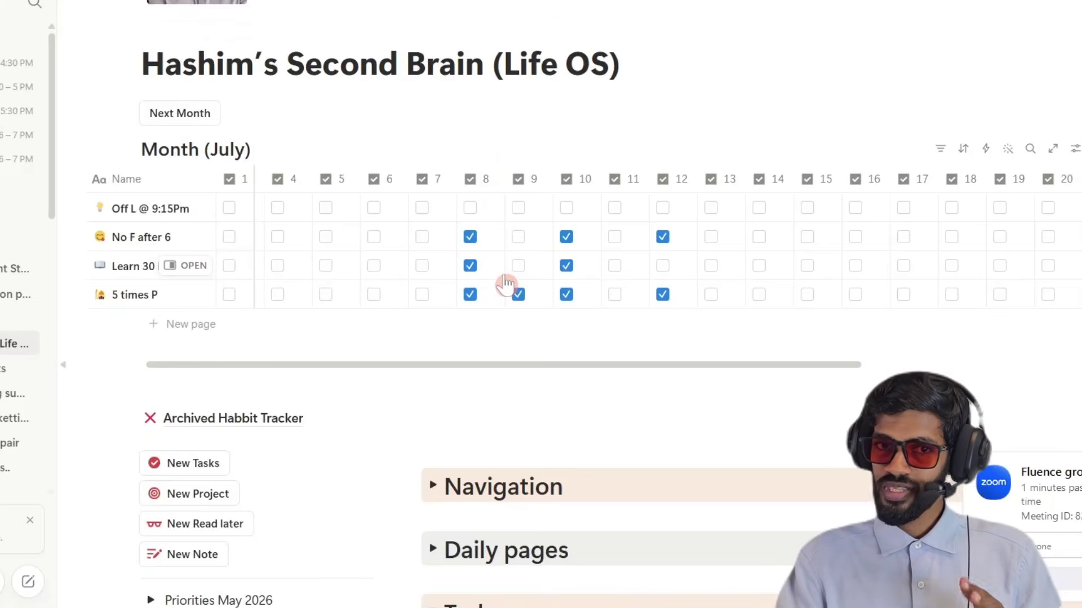
pyautogui.scroll(-2, 505, 285)
pyautogui.scroll(-3, 505, 285)
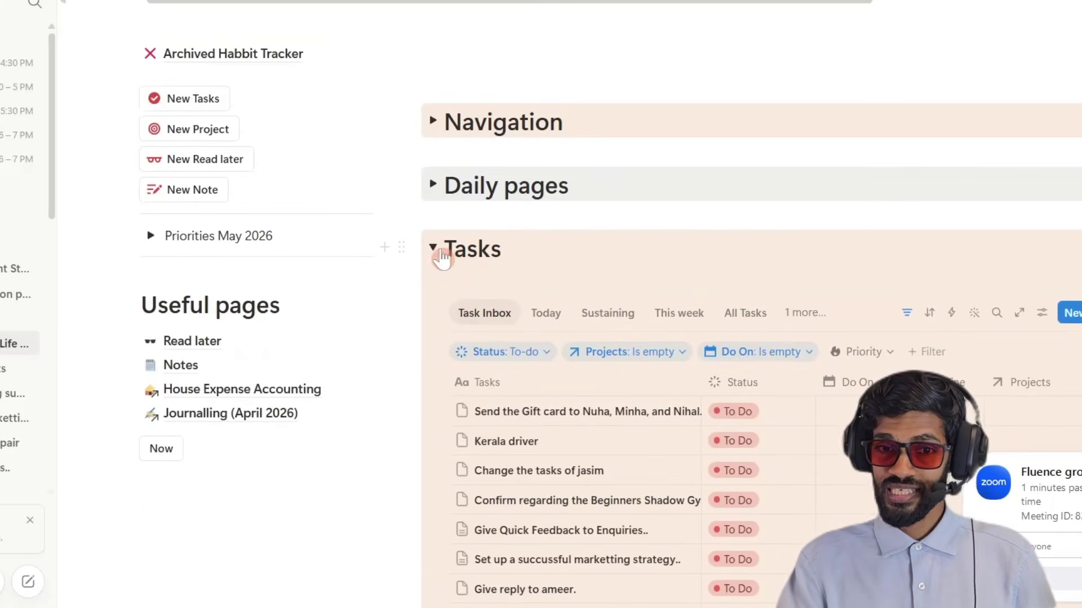
pyautogui.click(434, 250)
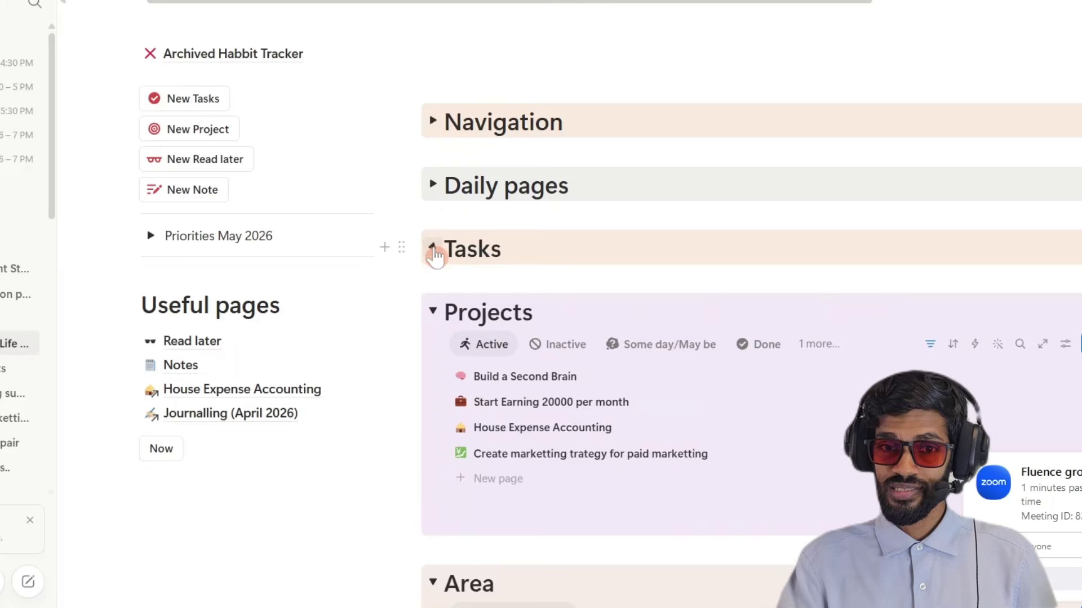
pyautogui.click(433, 313)
pyautogui.scroll(-3, 432, 310)
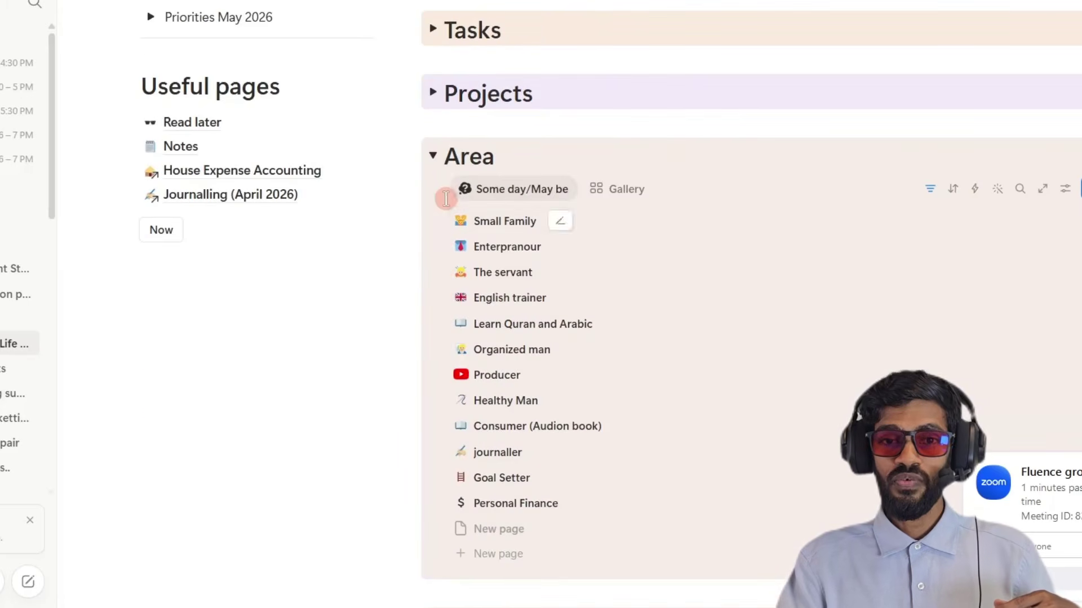
pyautogui.click(432, 156)
pyautogui.scroll(-2, 434, 156)
pyautogui.click(434, 82)
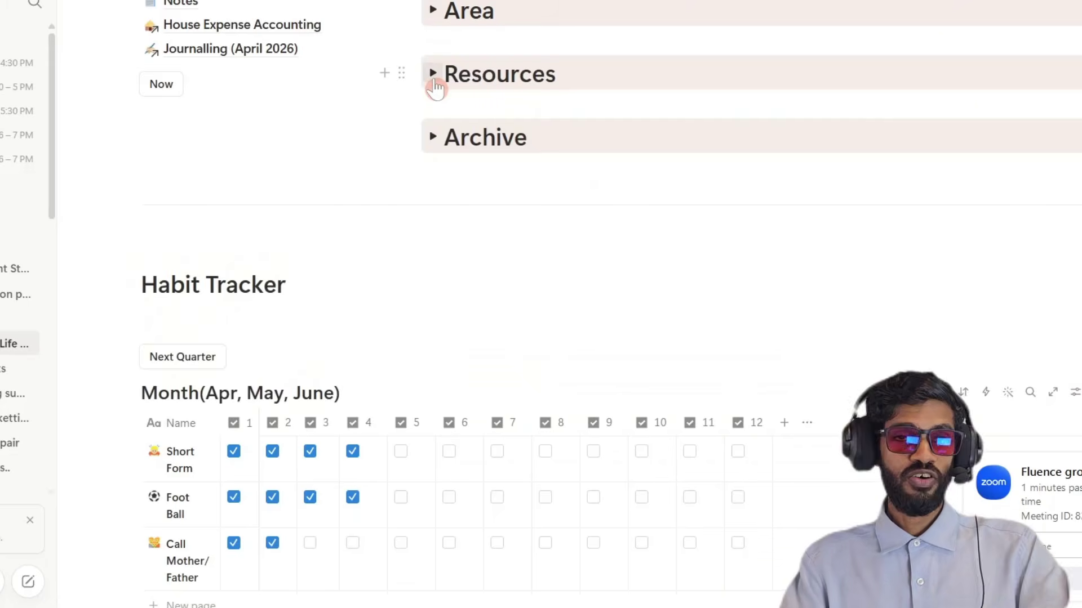
pyautogui.scroll(2, 447, 216)
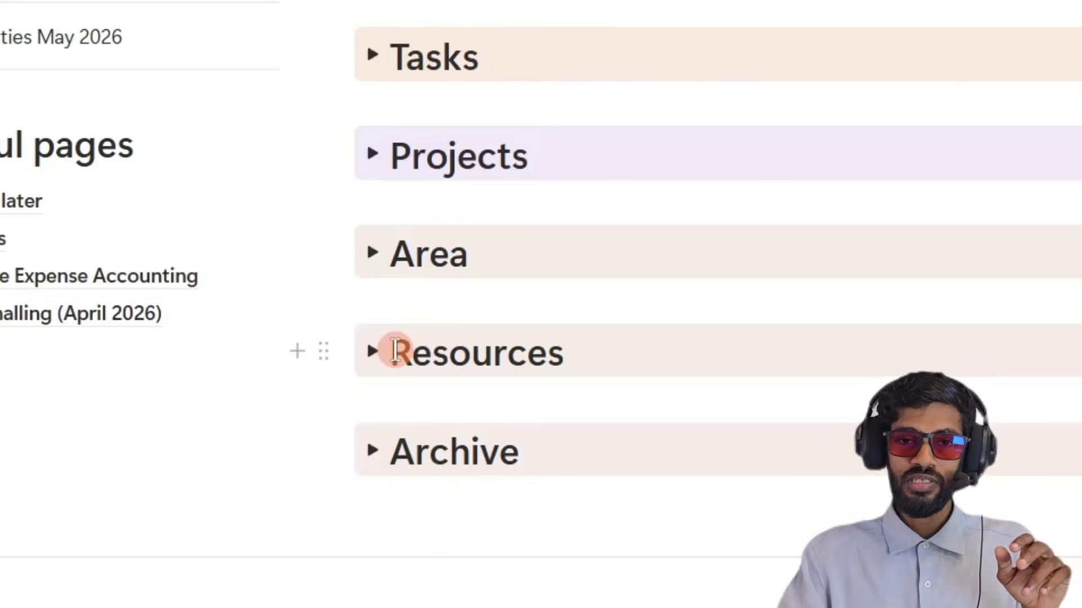
# Expand the Tasks section and switch its task list to the Sustaining view
pyautogui.scroll(8, 432, 406)
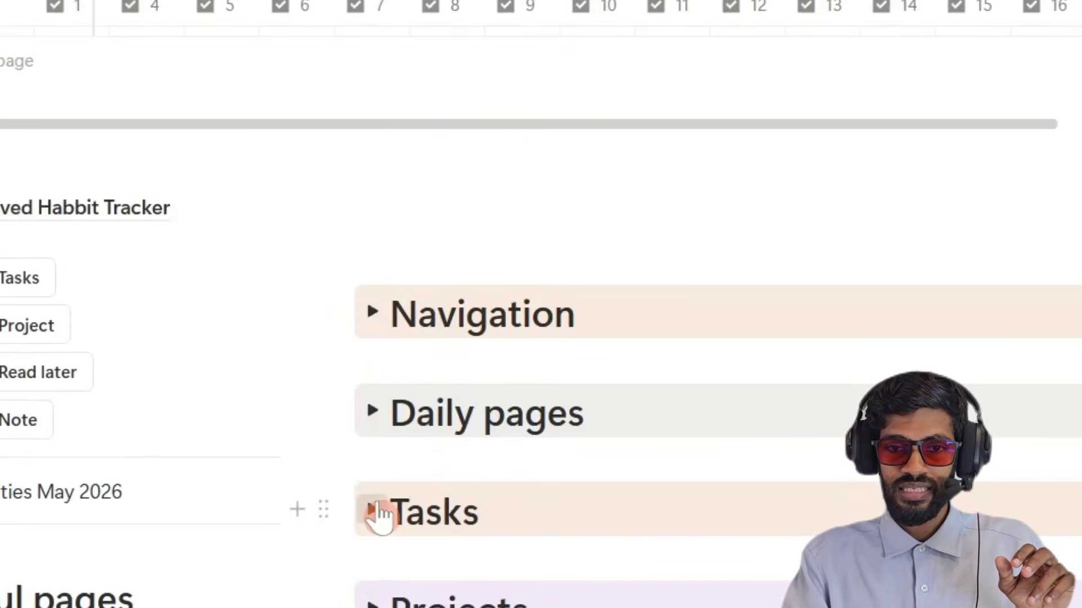
pyautogui.click(373, 510)
pyautogui.scroll(-2, 377, 499)
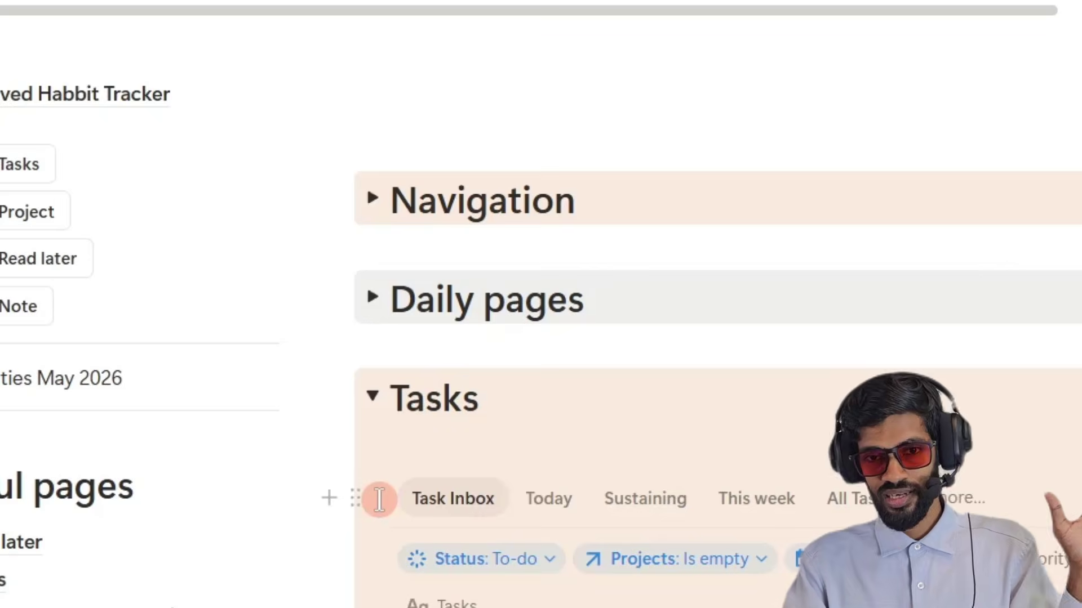
pyautogui.scroll(-6, 394, 500)
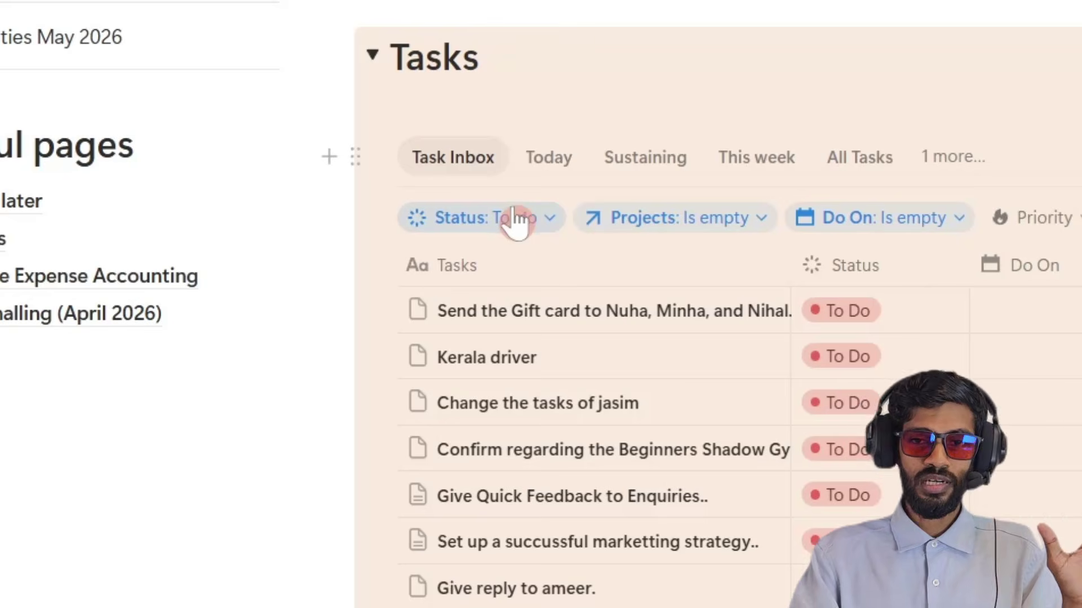
pyautogui.click(642, 159)
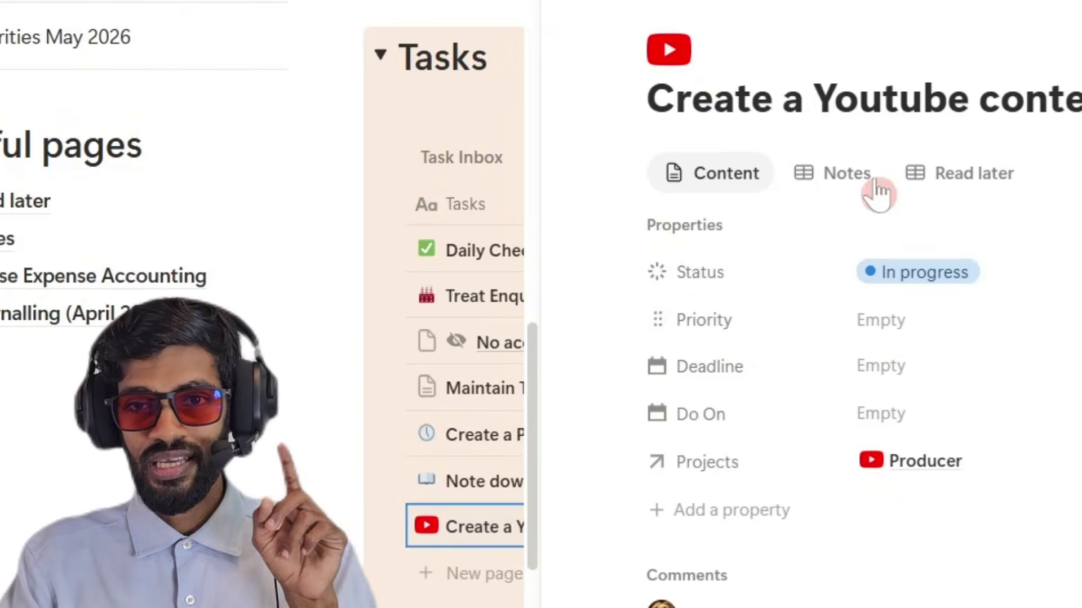
# Review the Youtube content strategy task and highlight the "How to build a second brain" entry in its numbered video ideas
pyautogui.scroll(-10, 859, 248)
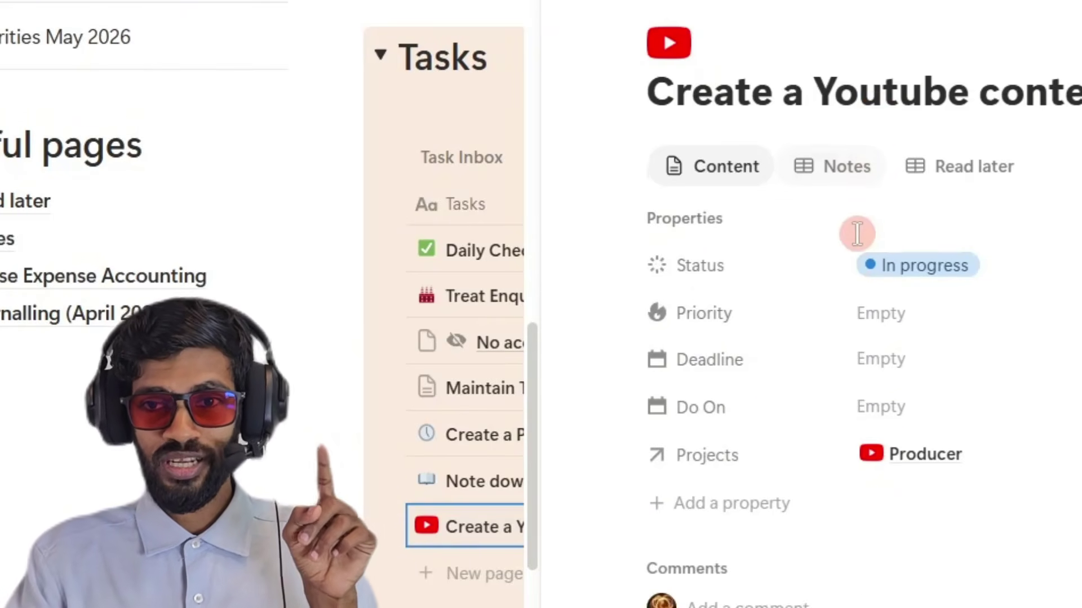
pyautogui.scroll(-2, 860, 256)
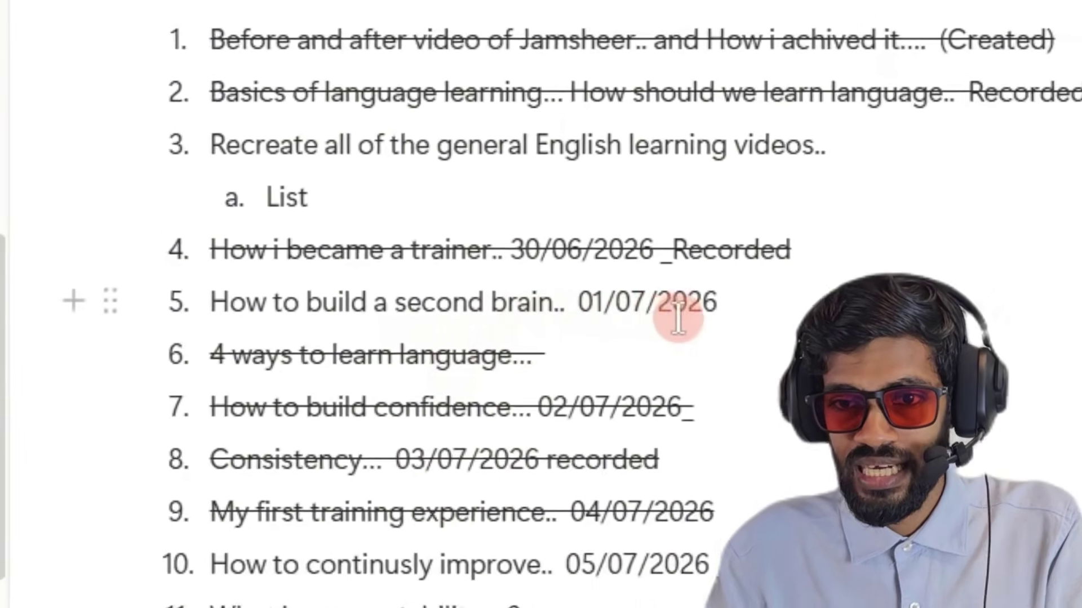
pyautogui.click(1071, 300)
pyautogui.moveTo(696, 304); pyautogui.dragTo(225, 305)
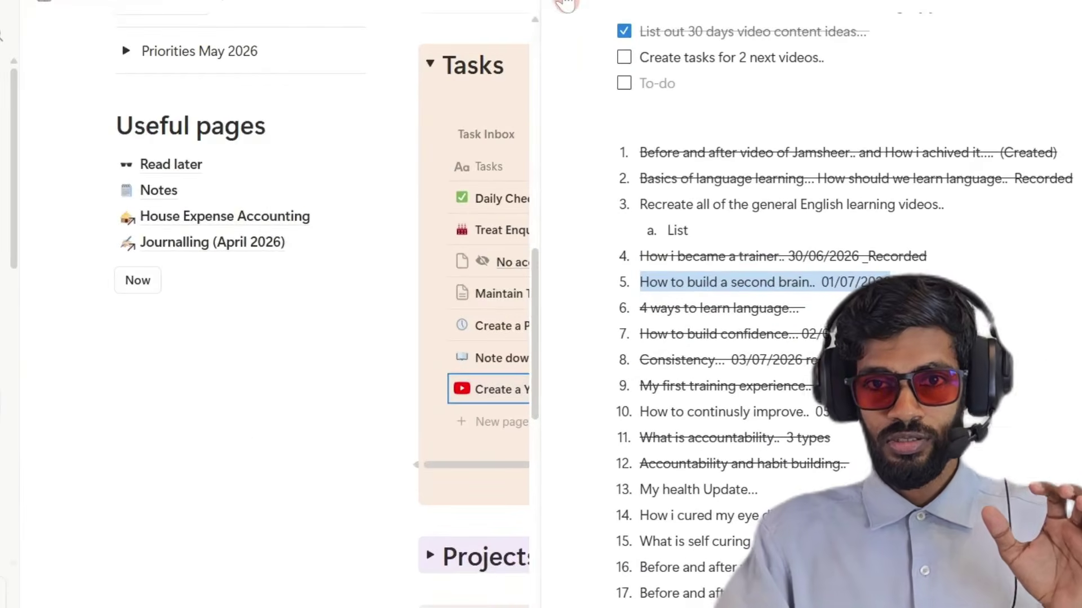
pyautogui.click(567, 4)
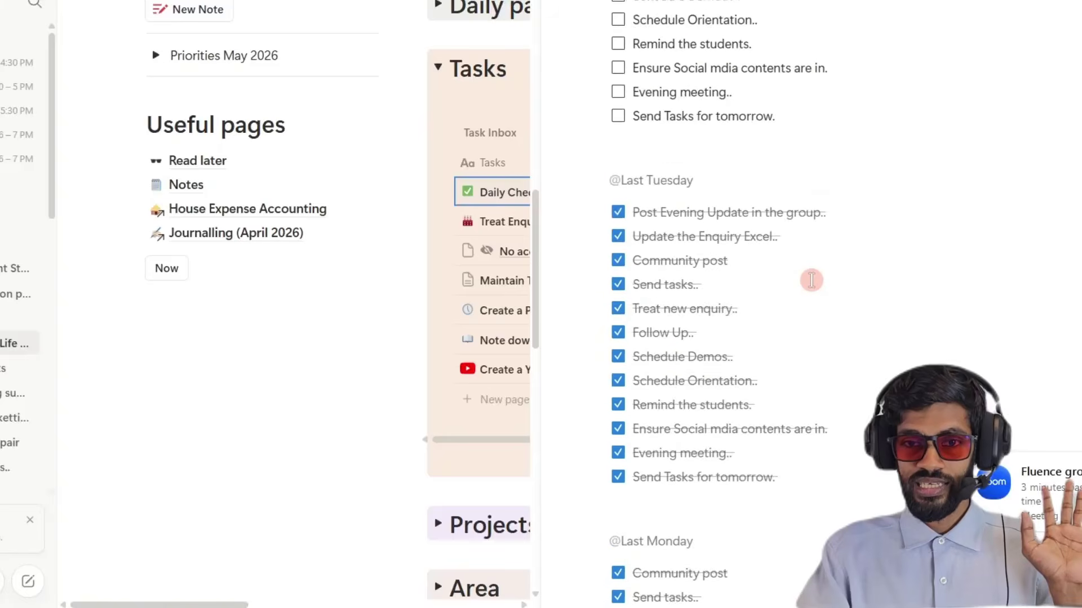
# Look through the dated entries of the Daily Checklist and the page listing finished and live students
pyautogui.scroll(-20, 825, 334)
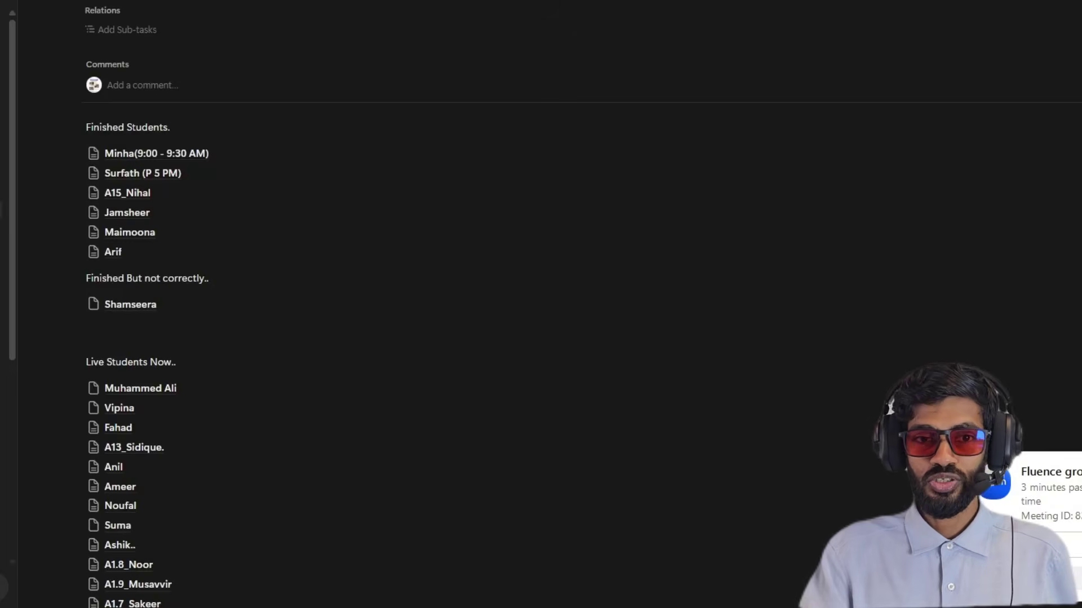
pyautogui.scroll(-5, 203, 248)
pyautogui.scroll(5, 189, 169)
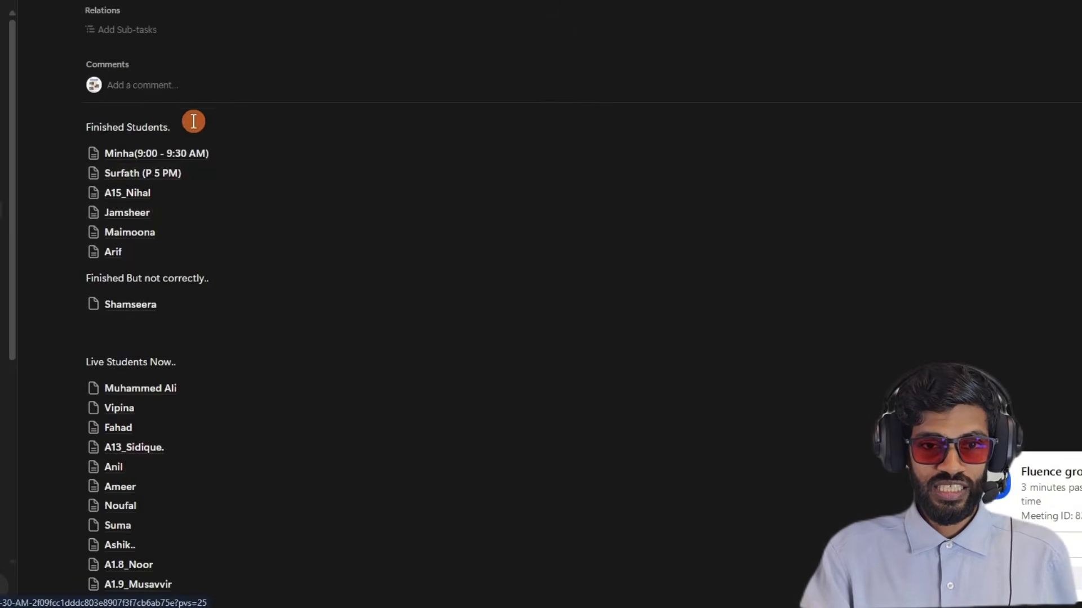
pyautogui.scroll(-4, 192, 186)
pyautogui.scroll(2, 203, 174)
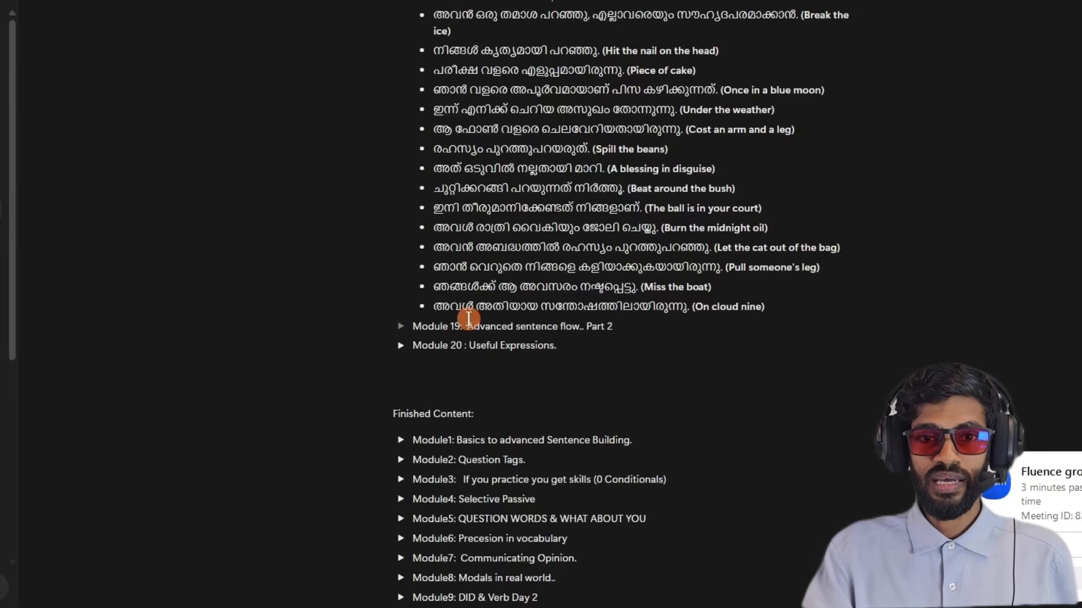
# Examine the course preparation page with its prompts, links and module lists
pyautogui.scroll(20, 468, 318)
pyautogui.scroll(-10, 477, 241)
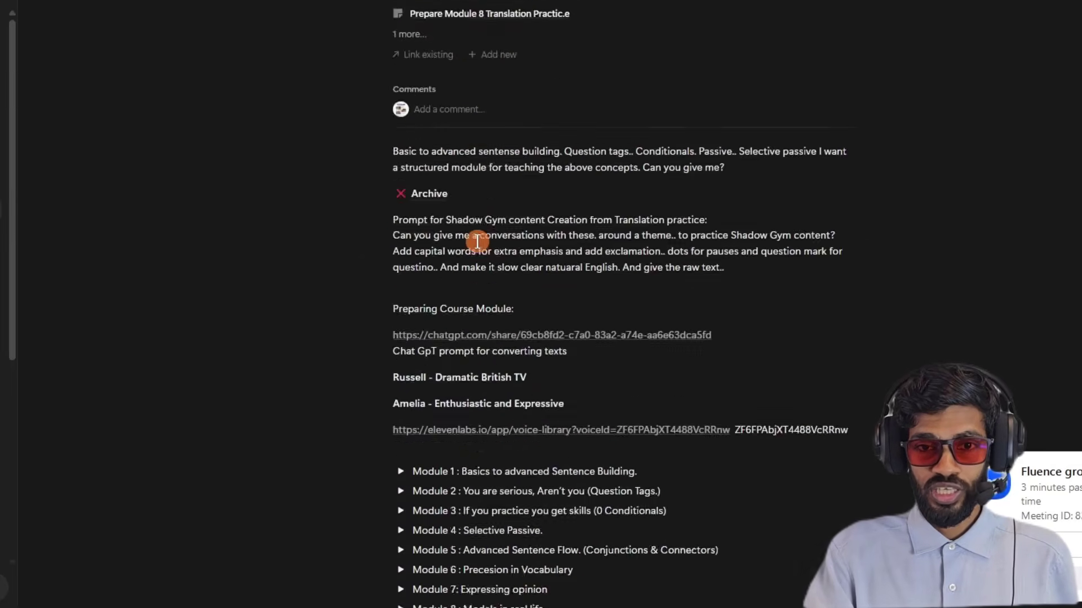
pyautogui.scroll(-4, 477, 241)
pyautogui.scroll(4, 456, 212)
pyautogui.scroll(-15, 459, 217)
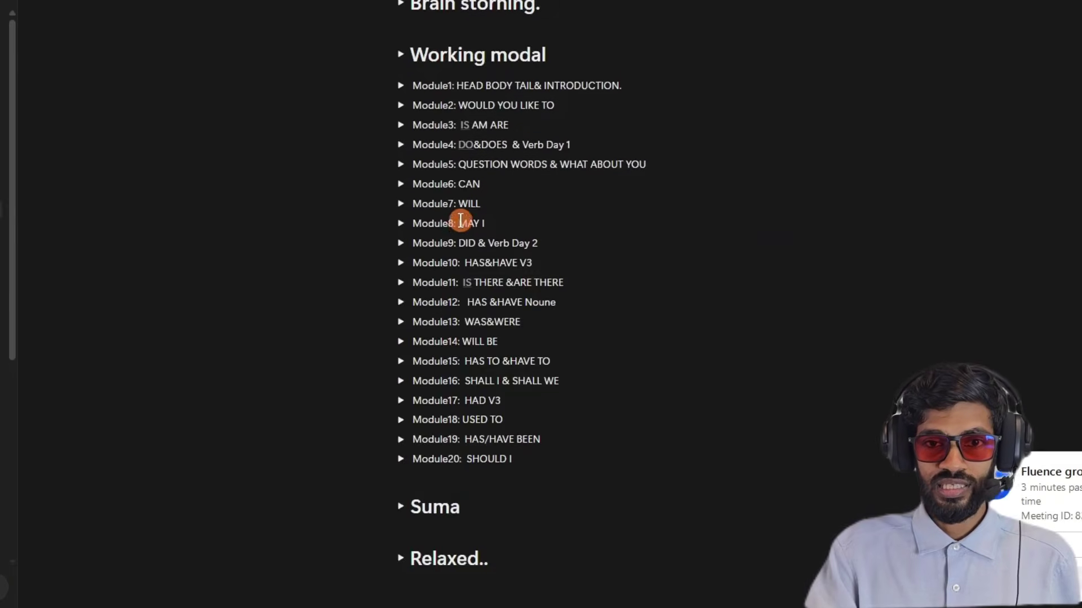
# Expand "Module1: HEAD BODY TAIL& INTRODUCTION" and its Day 2 section, and read through the day's tasks
pyautogui.scroll(3, 411, 227)
pyautogui.click(401, 226)
pyautogui.scroll(-3, 406, 244)
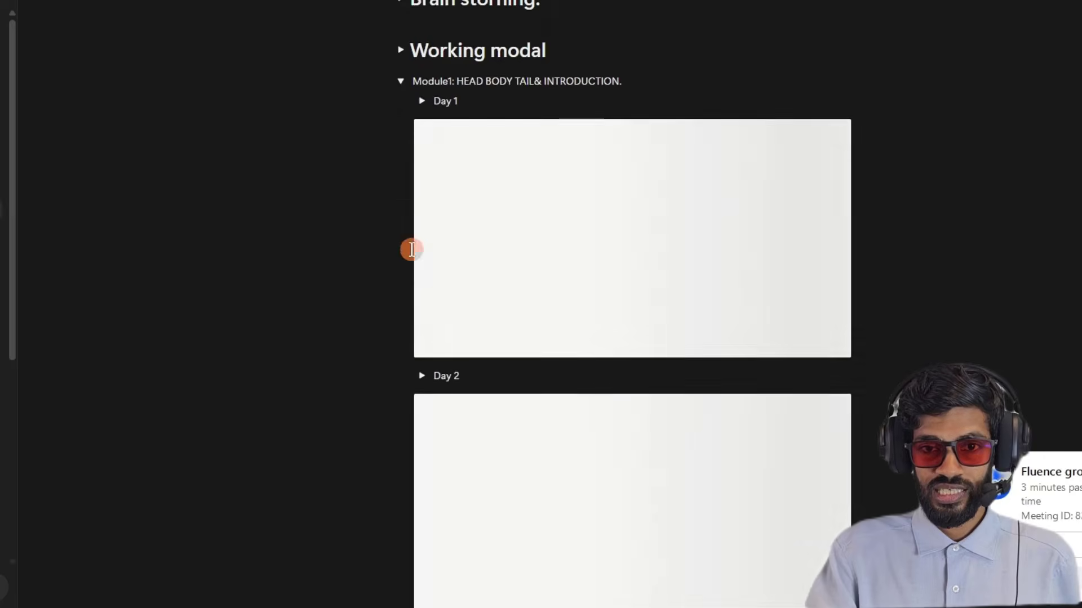
pyautogui.scroll(-3, 412, 249)
pyautogui.scroll(-4, 479, 208)
pyautogui.scroll(4, 424, 247)
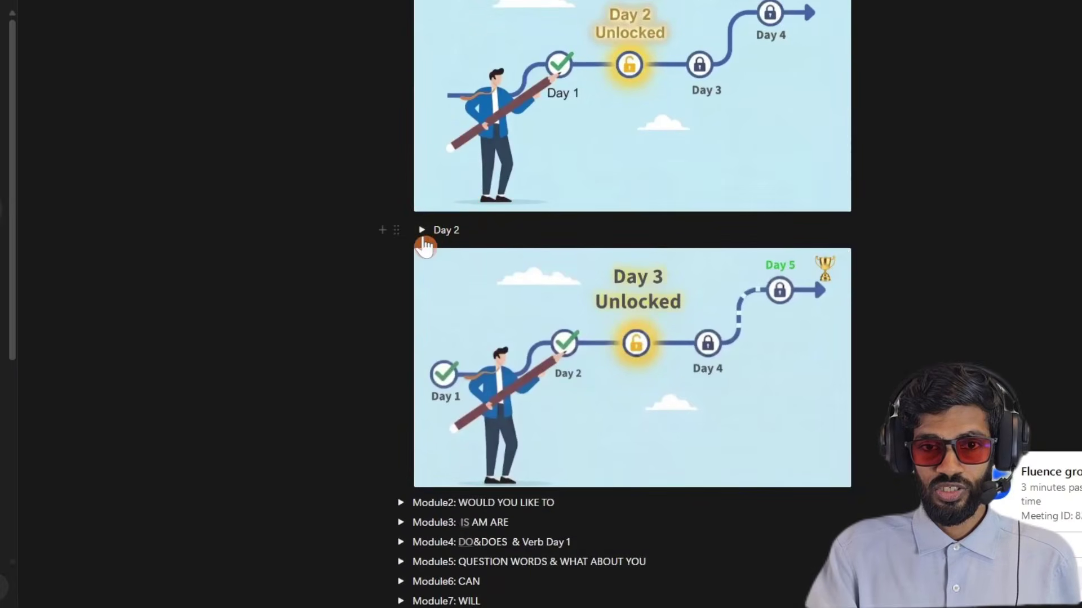
pyautogui.click(423, 237)
pyautogui.scroll(-10, 521, 302)
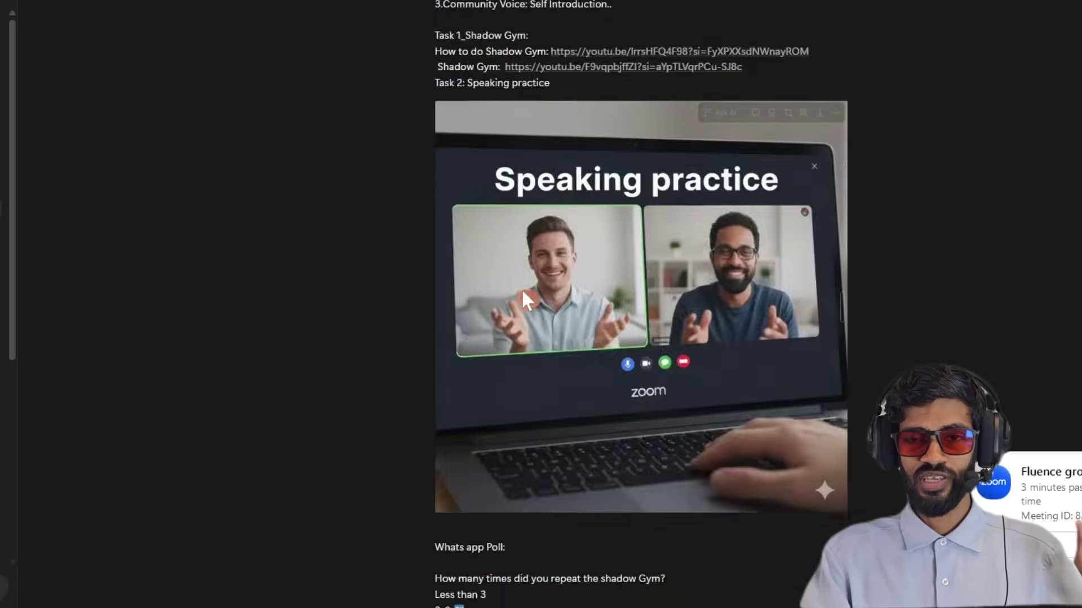
pyautogui.scroll(-10, 525, 299)
pyautogui.scroll(-8, 708, 186)
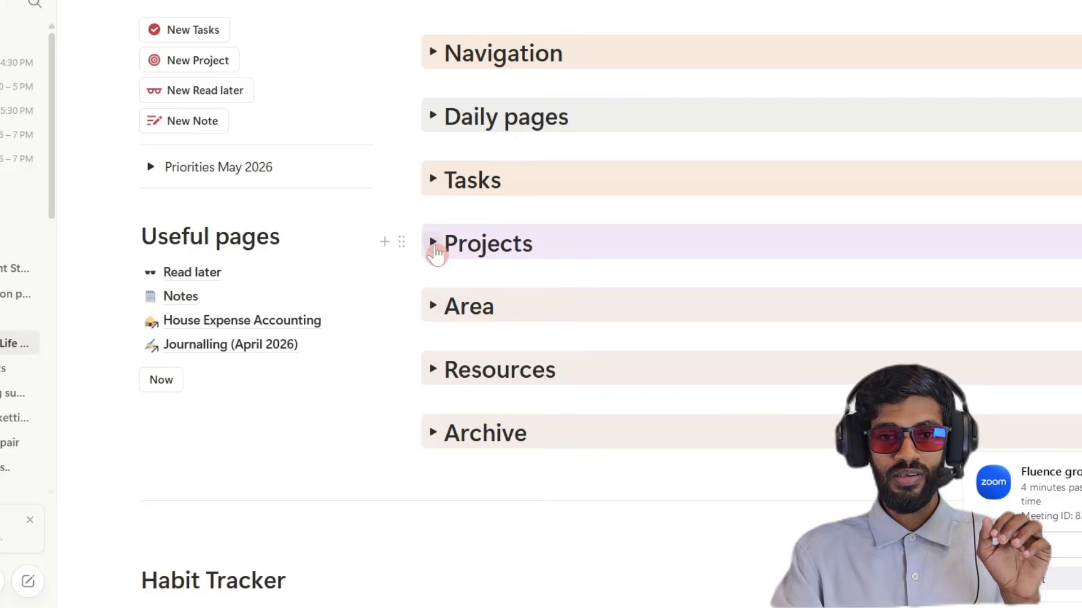
# Highlight the Projects, Area, Resources and Archive headings one after another, and clear the selection
pyautogui.moveTo(455, 242); pyautogui.dragTo(547, 252)
pyautogui.moveTo(452, 308); pyautogui.dragTo(510, 310)
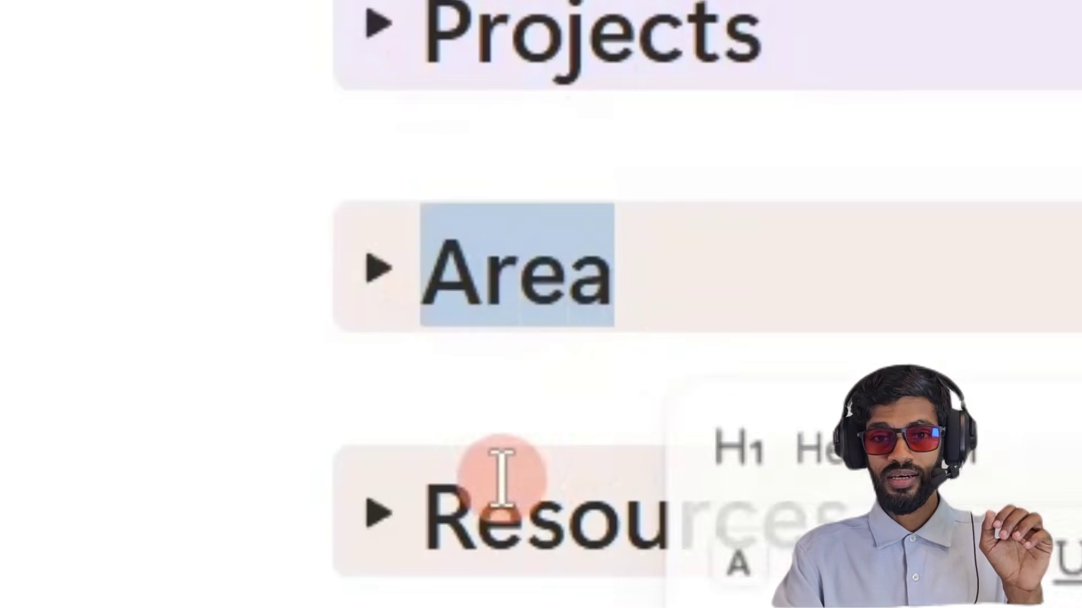
pyautogui.moveTo(426, 519); pyautogui.dragTo(893, 513)
pyautogui.moveTo(432, 406); pyautogui.dragTo(731, 375)
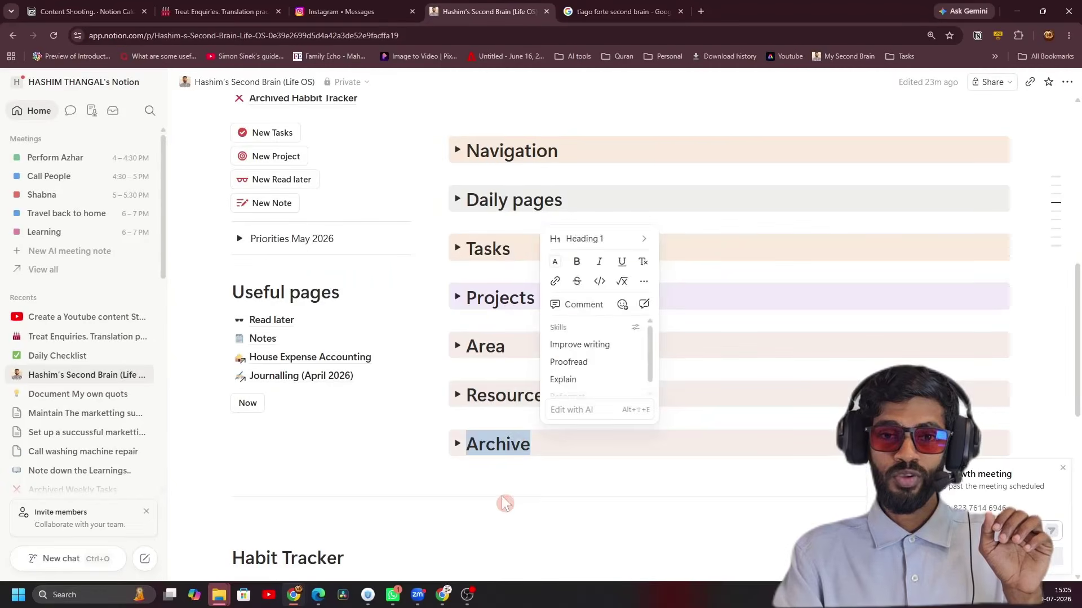
pyautogui.click(504, 503)
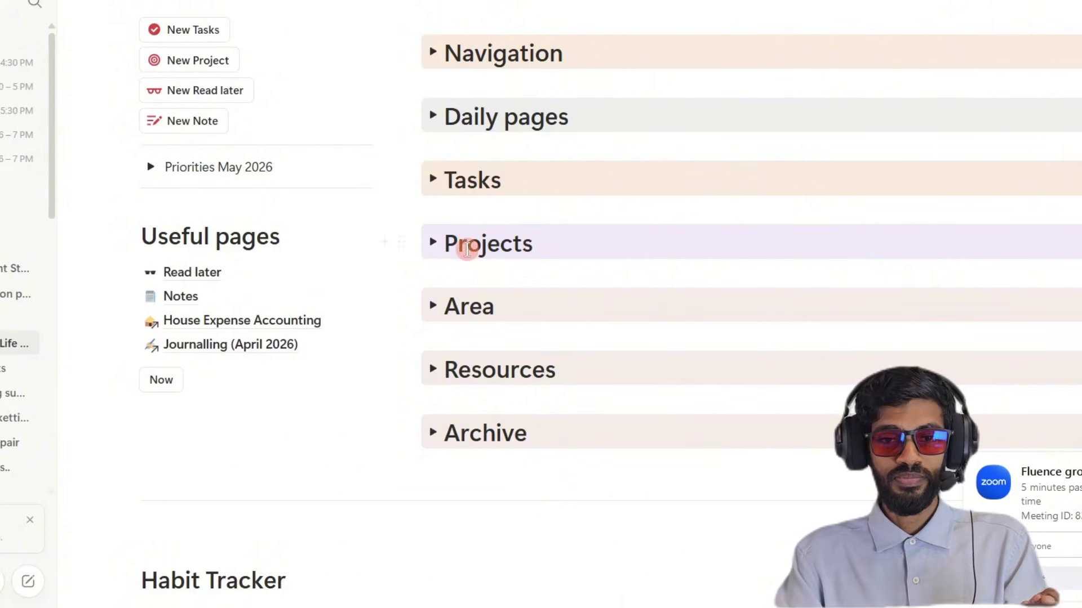
# Highlight the Projects, Area and Resources headings in turn and return to the Projects heading
pyautogui.moveTo(451, 244); pyautogui.dragTo(551, 248)
pyautogui.moveTo(444, 306); pyautogui.dragTo(495, 309)
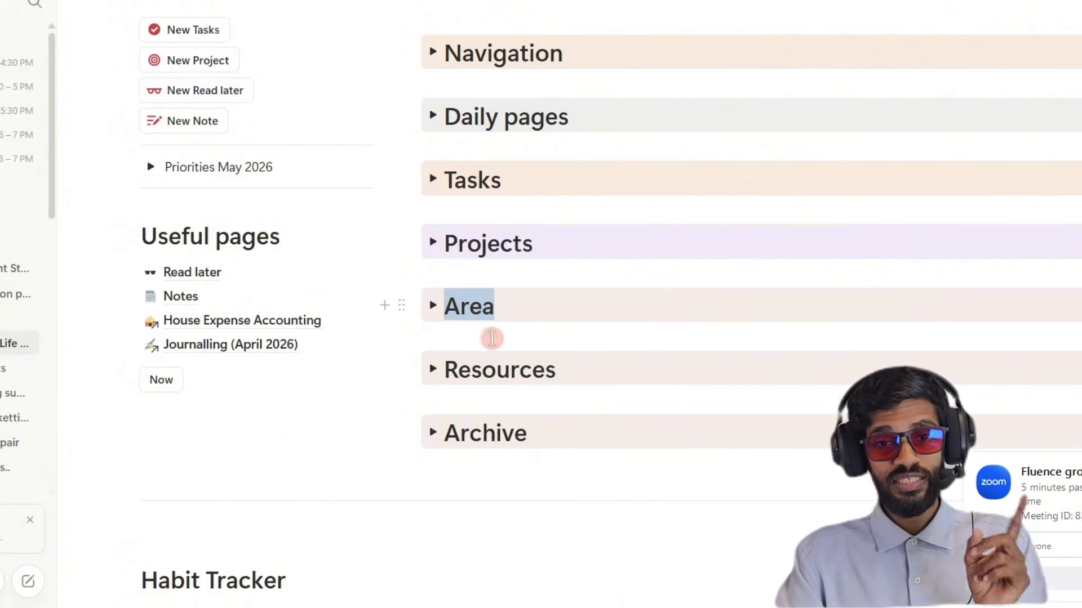
pyautogui.moveTo(445, 369); pyautogui.dragTo(570, 369)
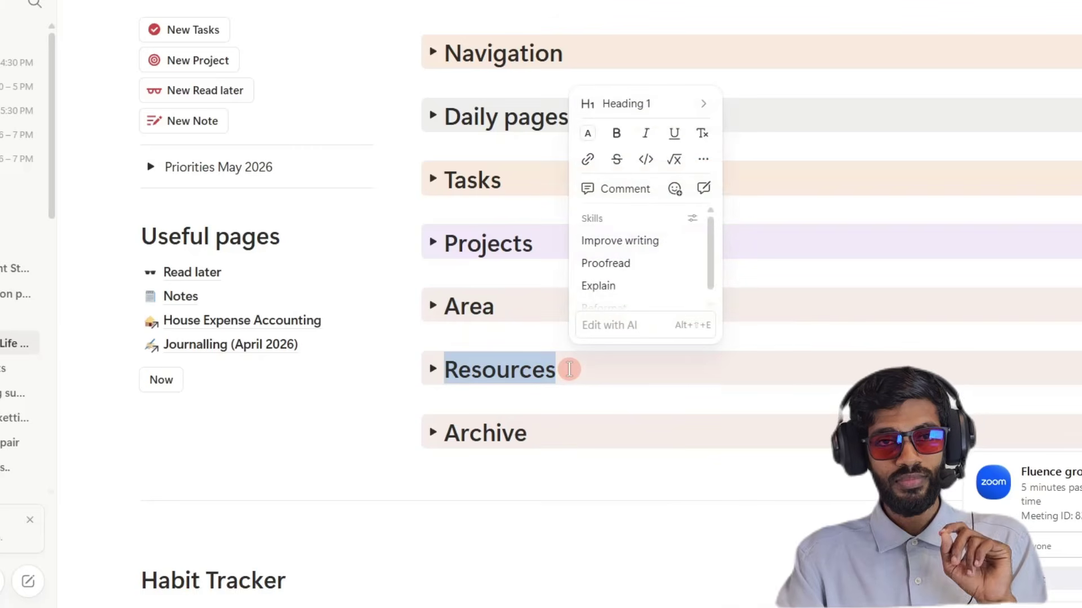
pyautogui.click(449, 241)
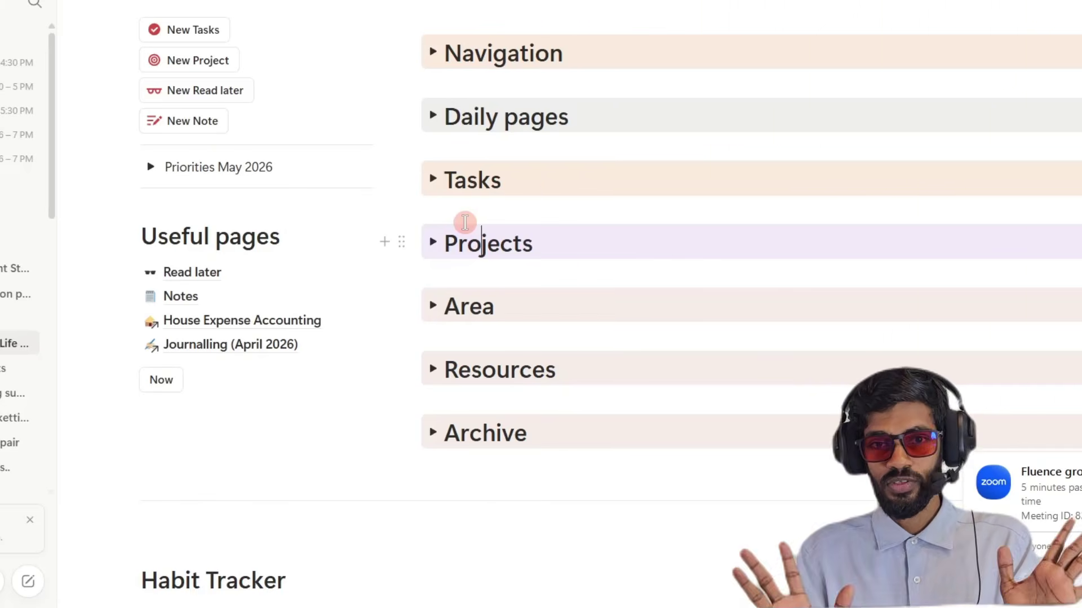
# Expand the Projects and Area sections to compare their entries, and collapse all sections again
pyautogui.click(433, 248)
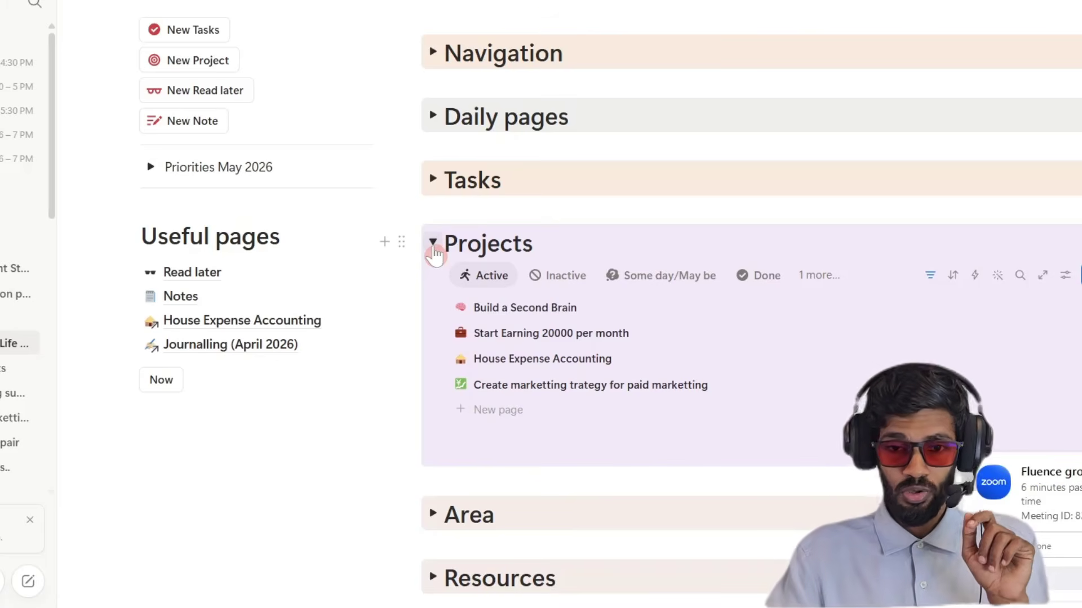
pyautogui.scroll(-3, 445, 253)
pyautogui.click(431, 371)
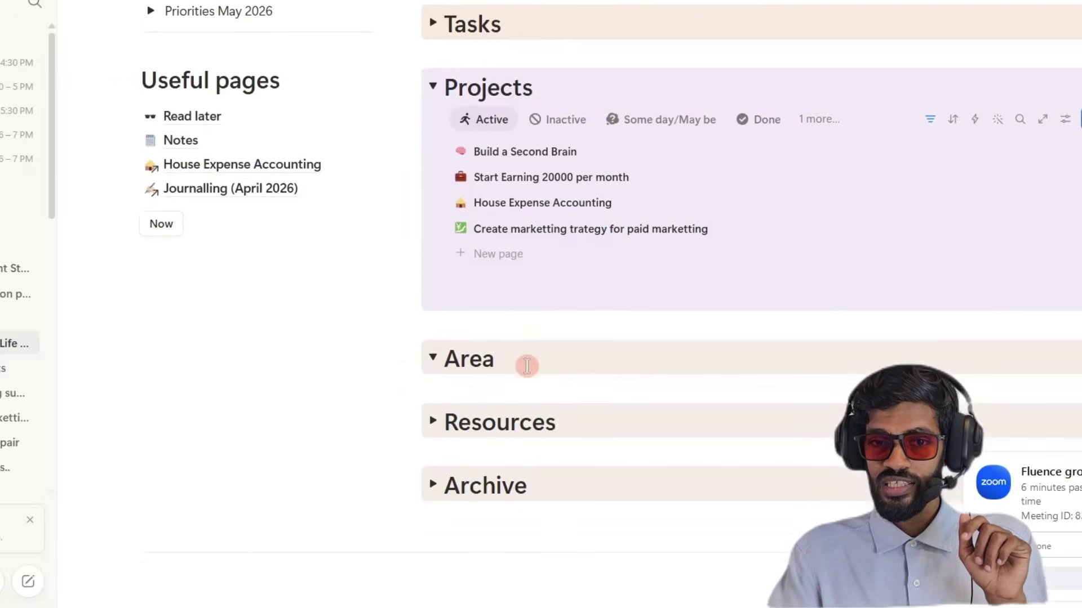
pyautogui.scroll(-3, 525, 365)
pyautogui.scroll(-3, 526, 366)
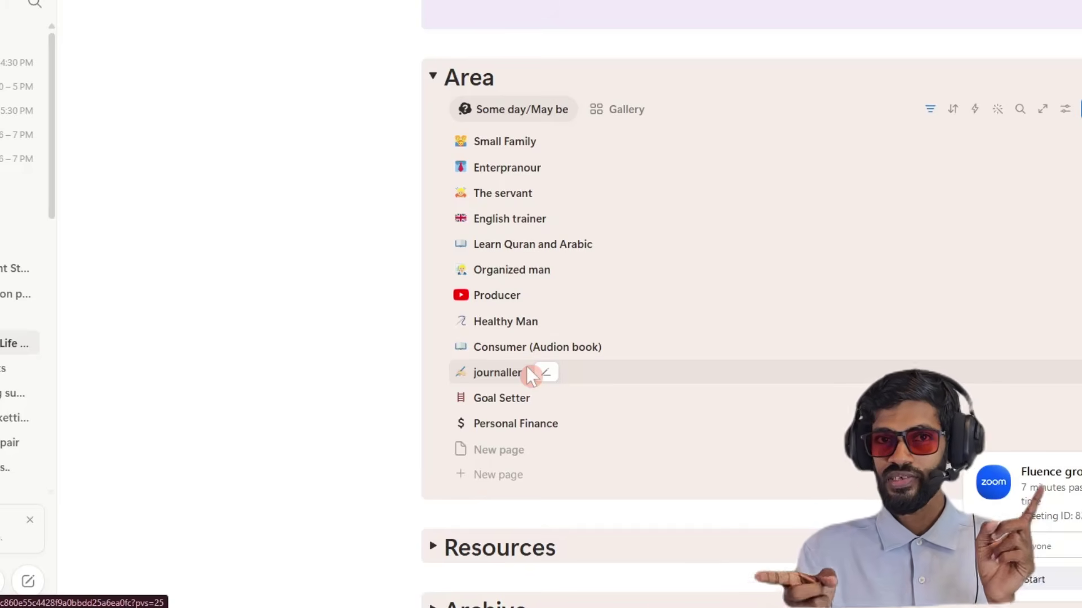
pyautogui.scroll(7, 524, 363)
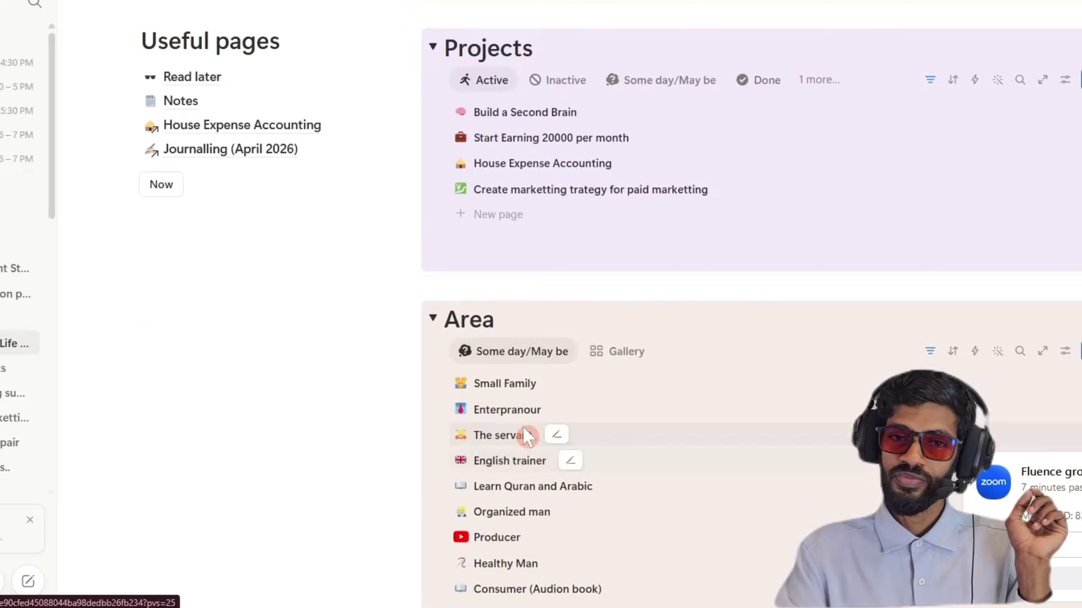
pyautogui.scroll(-6, 527, 344)
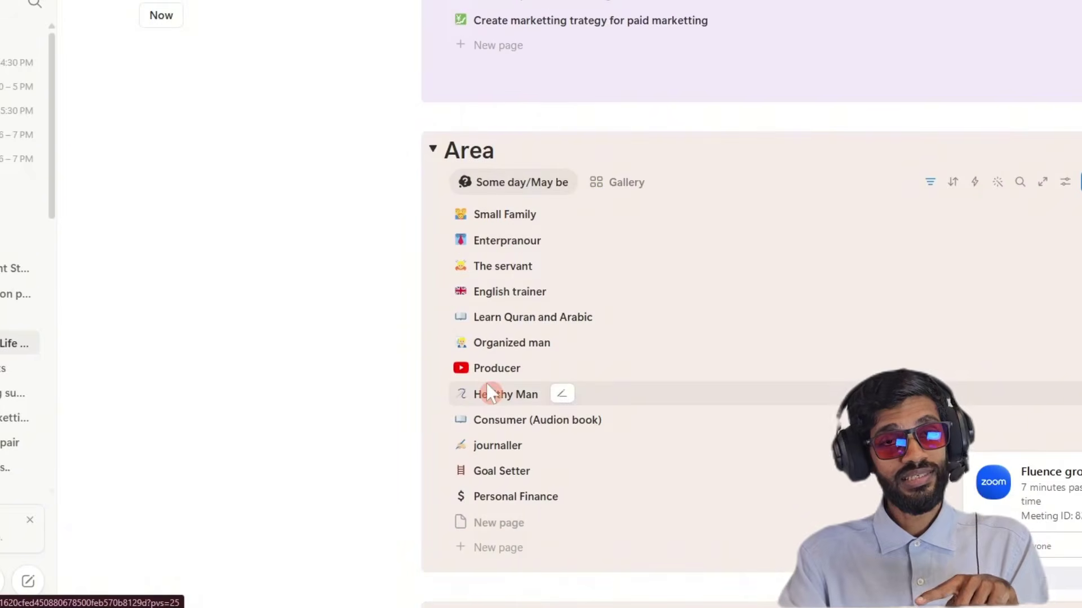
pyautogui.hotkey('ctrl', 'alt', 't')
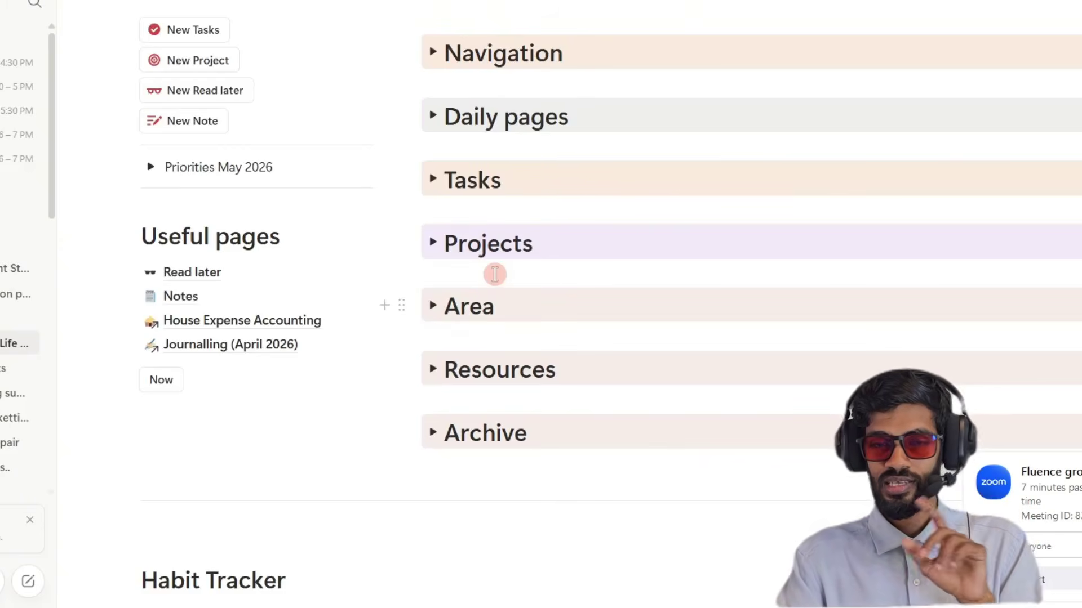
# Open the Tasks section to view its Sustaining list, and collapse it again
pyautogui.click(432, 179)
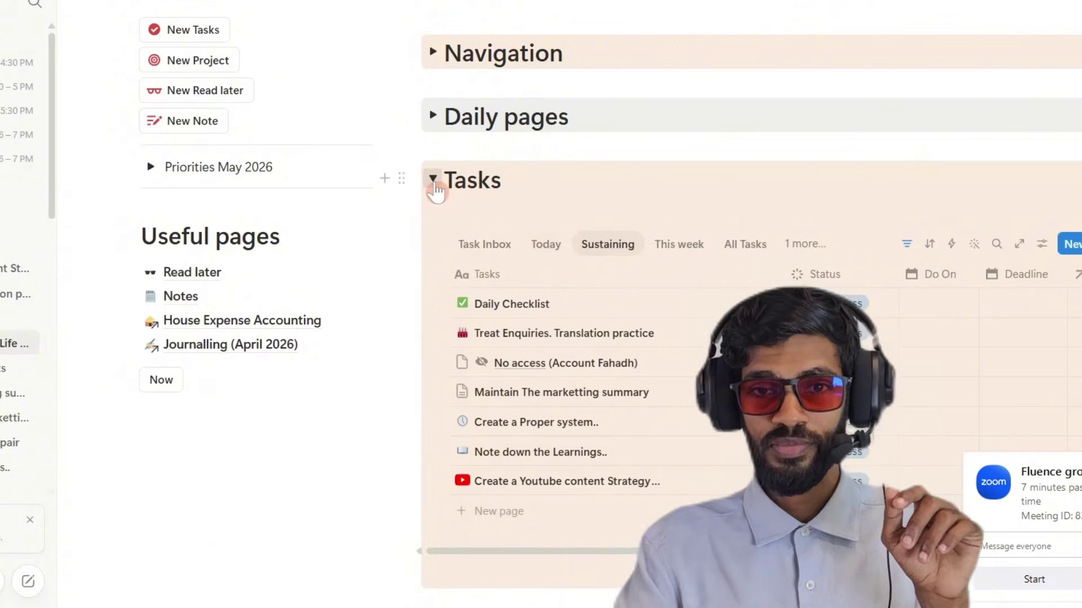
pyautogui.click(432, 179)
pyautogui.scroll(-3, 441, 184)
pyautogui.scroll(1, 441, 185)
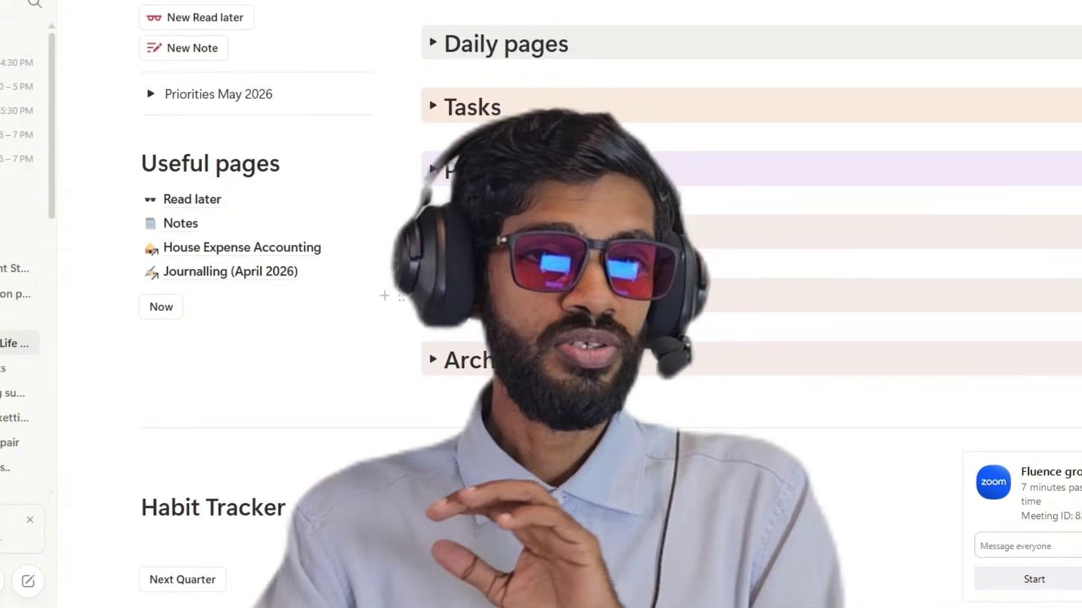